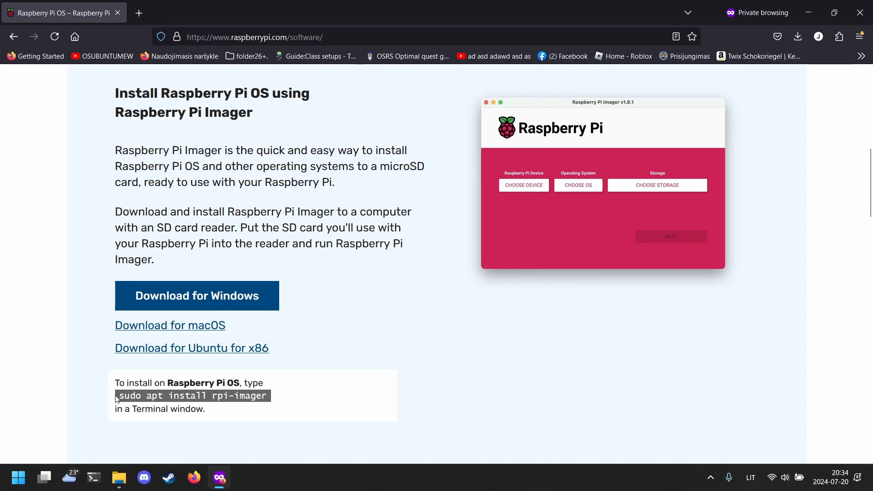
# - Download the Raspberry Pi Imager 1.8.5 Windows installer and launch imager_1.8.5(2).exe from Firefox
pyautogui.moveTo(118, 395); pyautogui.dragTo(161, 392)
pyautogui.click(194, 392)
pyautogui.moveTo(212, 396); pyautogui.dragTo(256, 395)
pyautogui.click(250, 394)
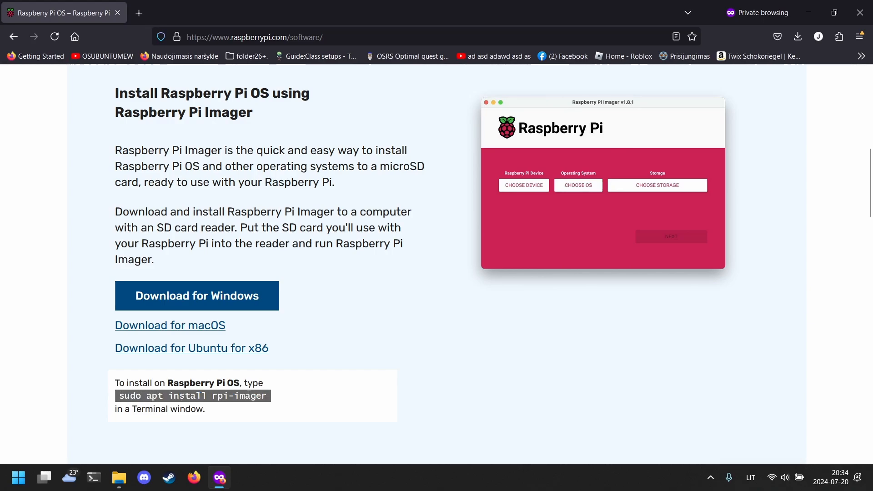
pyautogui.click(216, 279)
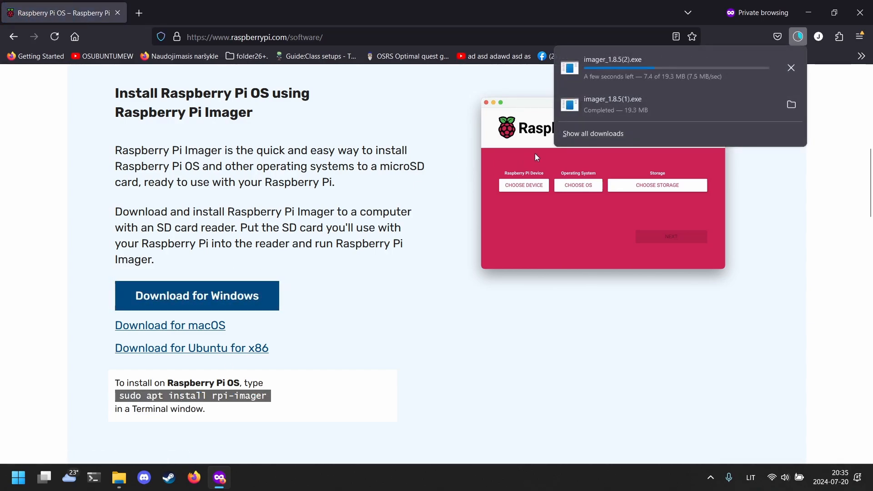
pyautogui.click(682, 63)
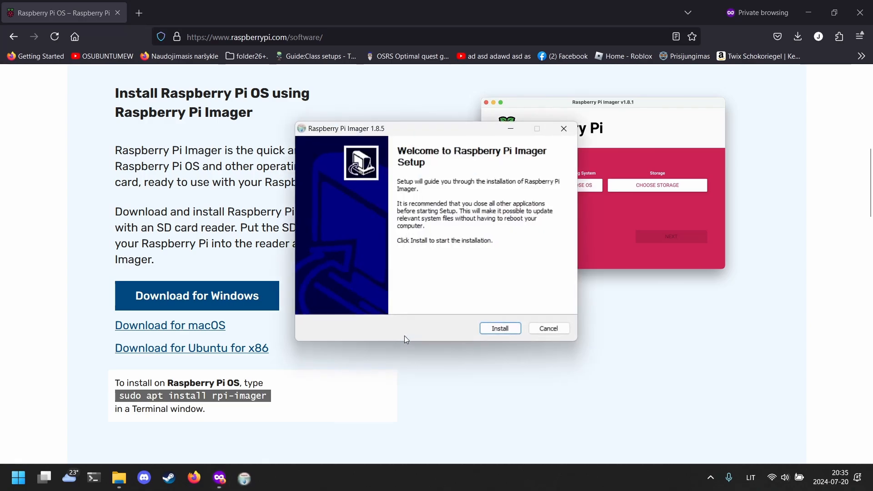
# - Install Raspberry Pi Imager 1.8.5 and finish with Run Raspberry Pi Imager left ticked
pyautogui.click(492, 328)
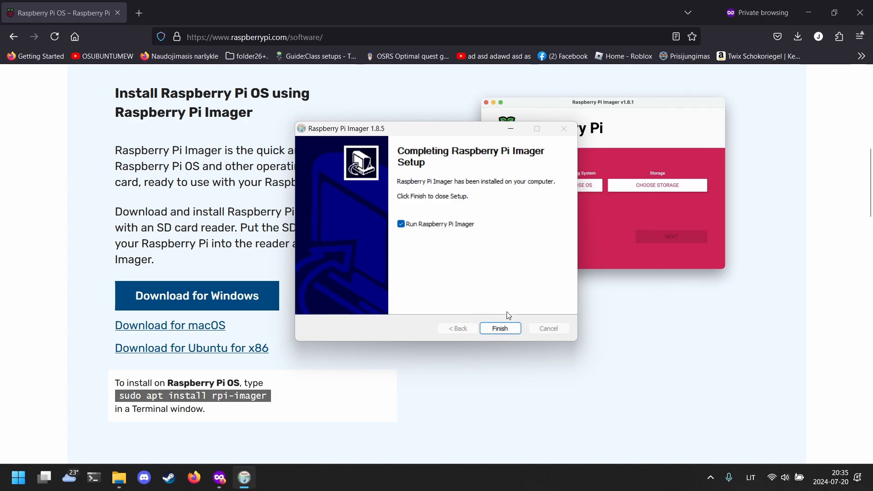
pyautogui.click(405, 225)
pyautogui.click(404, 226)
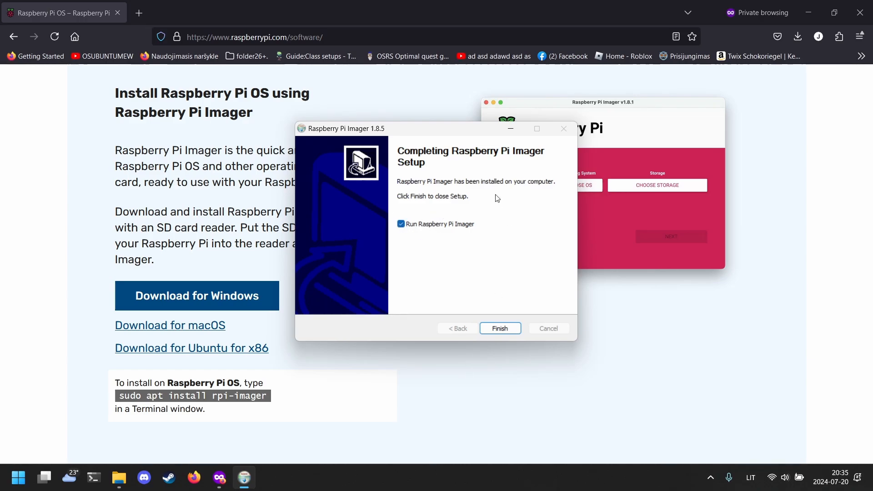
pyautogui.click(490, 331)
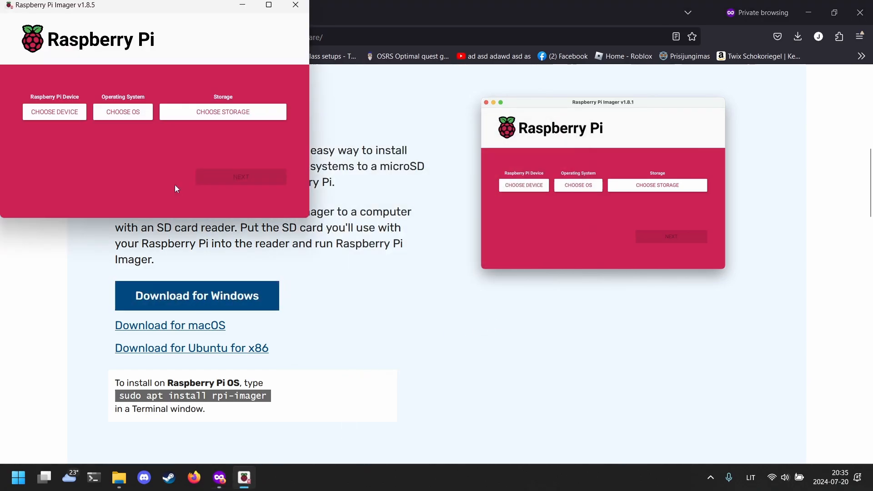
# - Maximise the Imager window and choose Raspberry Pi 3 as the device
pyautogui.click(269, 5)
pyautogui.click(165, 220)
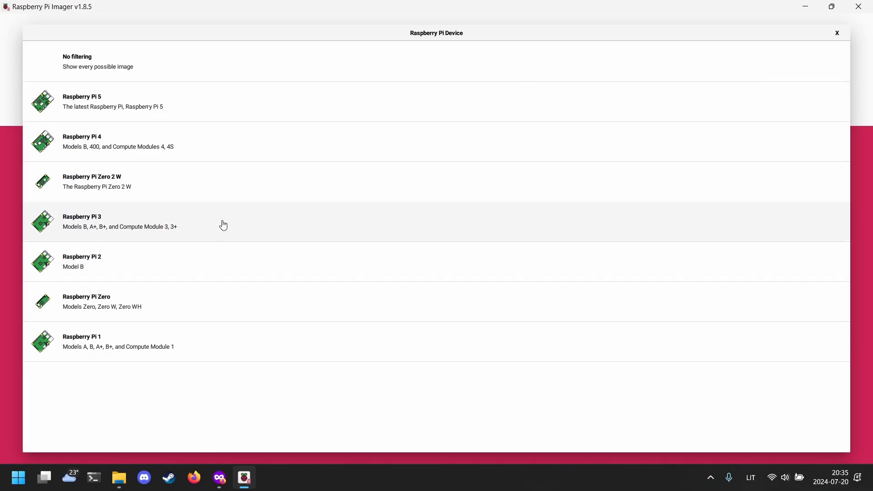
pyautogui.click(224, 225)
# - Choose Raspberry Pi OS Lite (64-bit) and the 31.4 GB USB mass storage device
pyautogui.click(320, 218)
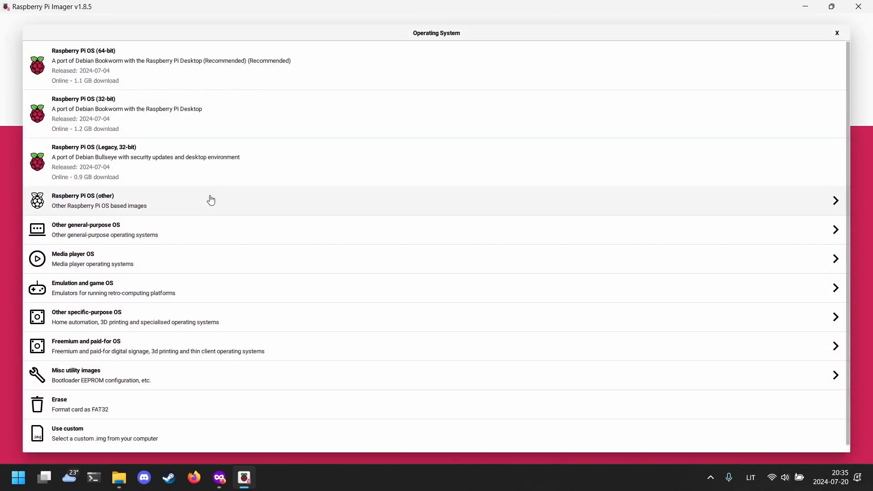
pyautogui.click(211, 200)
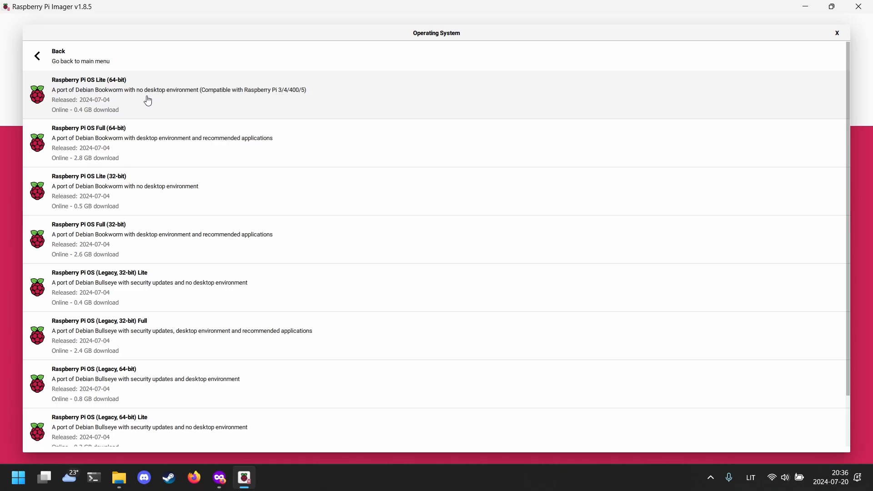
pyautogui.click(148, 100)
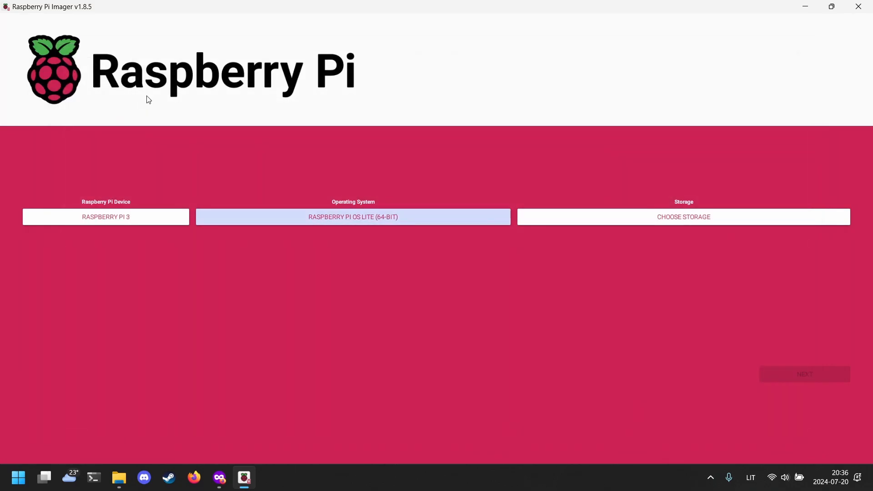
pyautogui.click(604, 215)
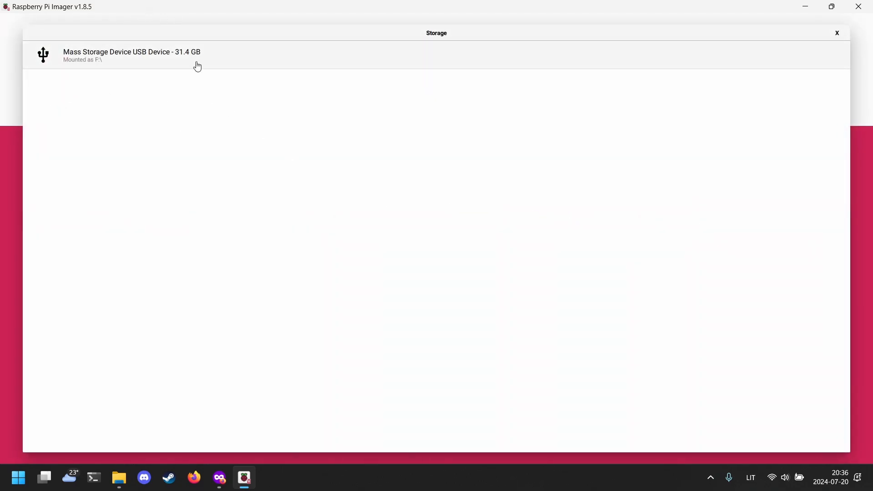
pyautogui.click(113, 71)
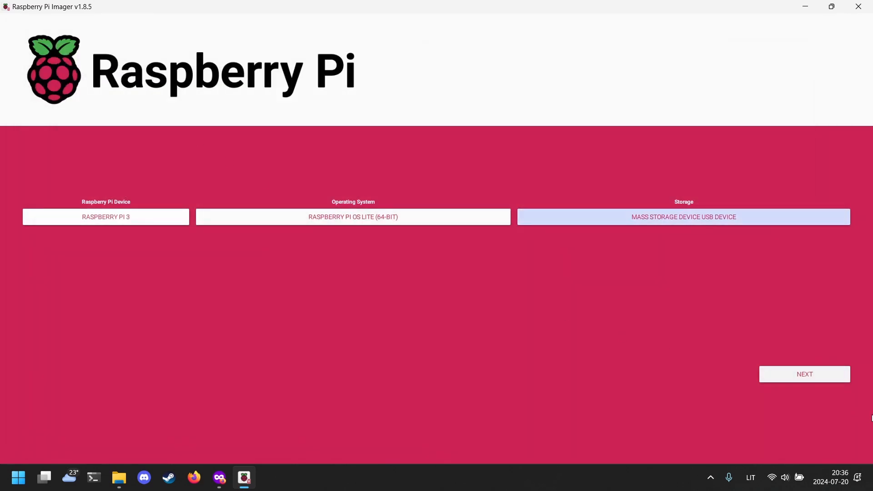
# - In the OS customisation settings, change the hostname to raspberrypi
pyautogui.click(794, 374)
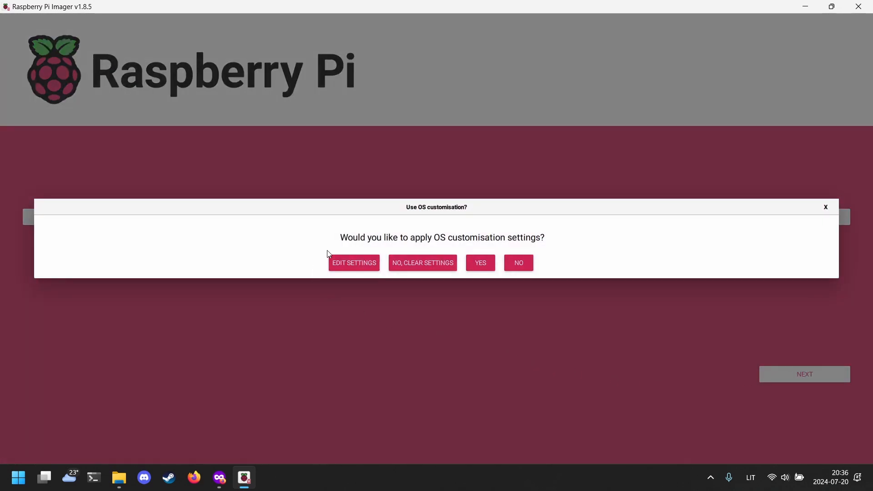
pyautogui.click(367, 267)
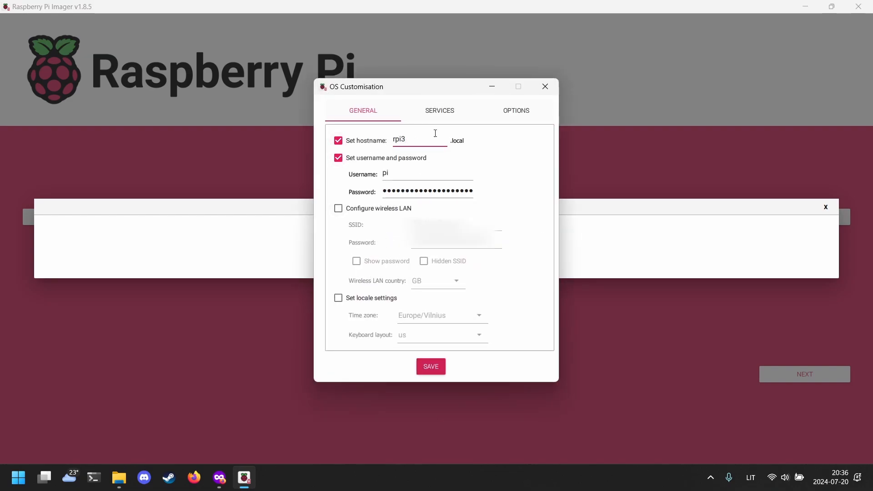
pyautogui.doubleClick(400, 139)
pyautogui.write('raspberry')
# - Replace the username with 'subscribe' and enter a new account password
pyautogui.click(416, 172)
pyautogui.hotkey('ctrl', 'a')
pyautogui.press('BackSpace')
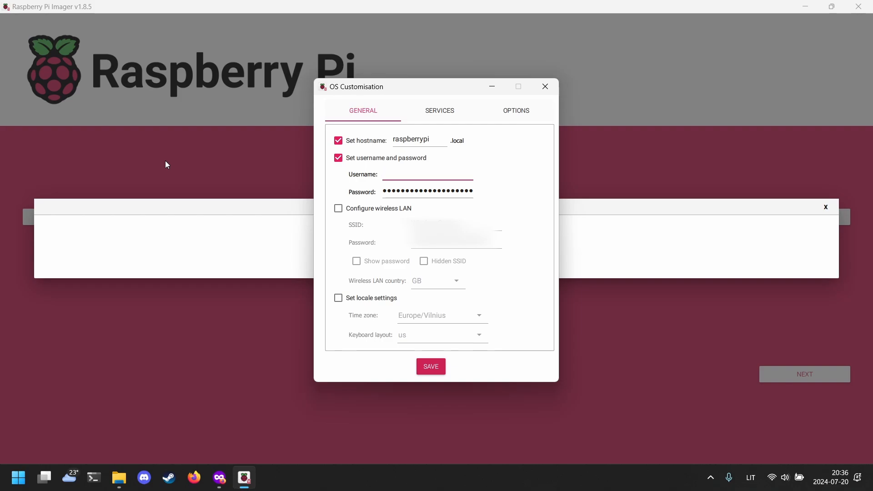
pyautogui.write('subscribe')
pyautogui.press('Tab')
pyautogui.press('BackSpace')
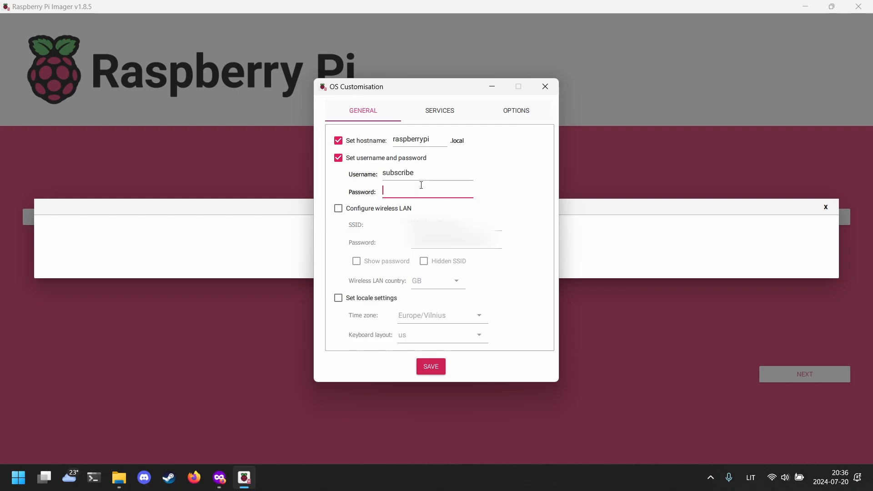
pyautogui.write('testpass')
# - Enable wireless LAN with SSID 'Wifi network' and paste in its Wi-Fi password
pyautogui.click(393, 210)
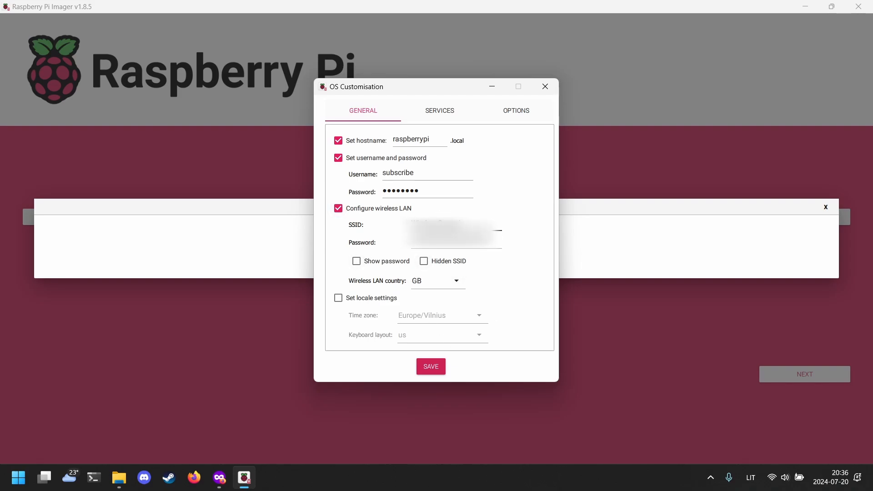
pyautogui.moveTo(462, 226); pyautogui.dragTo(410, 226)
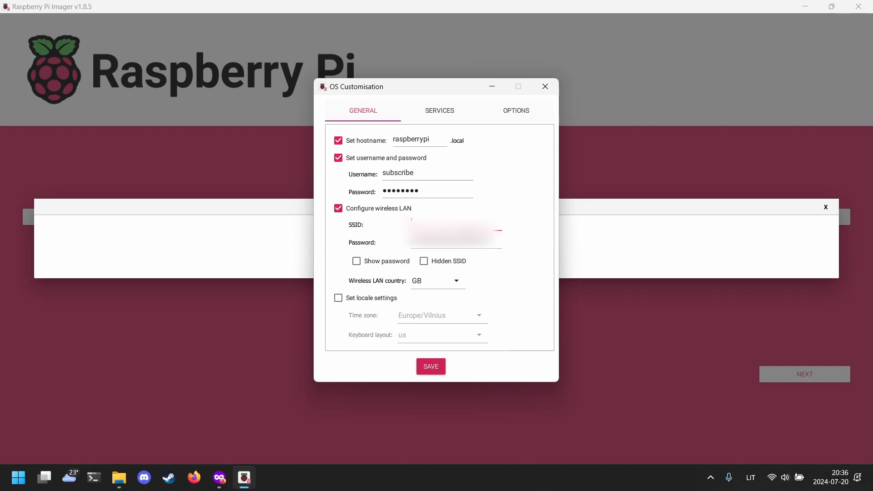
pyautogui.press('BackSpace')
pyautogui.write('W')
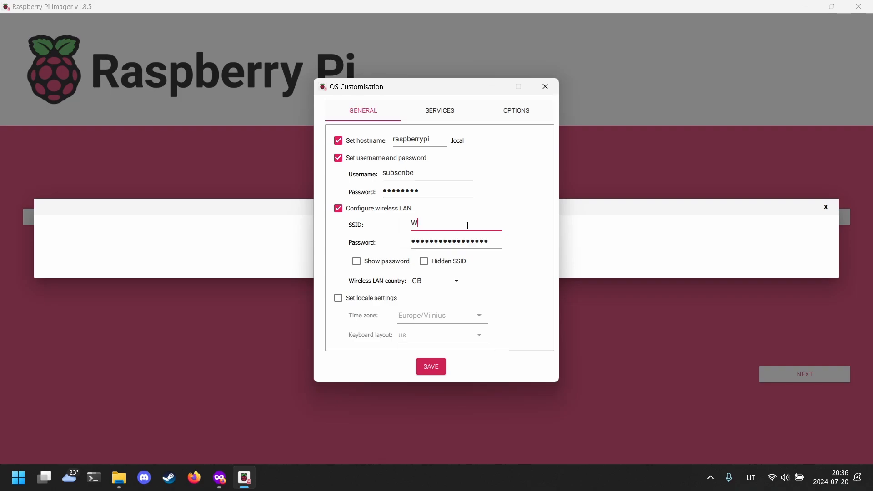
pyautogui.write('ifi network')
pyautogui.moveTo(494, 245); pyautogui.dragTo(139, 250)
pyautogui.write('••••••••')
pyautogui.hotkey('ctrl', 'v')
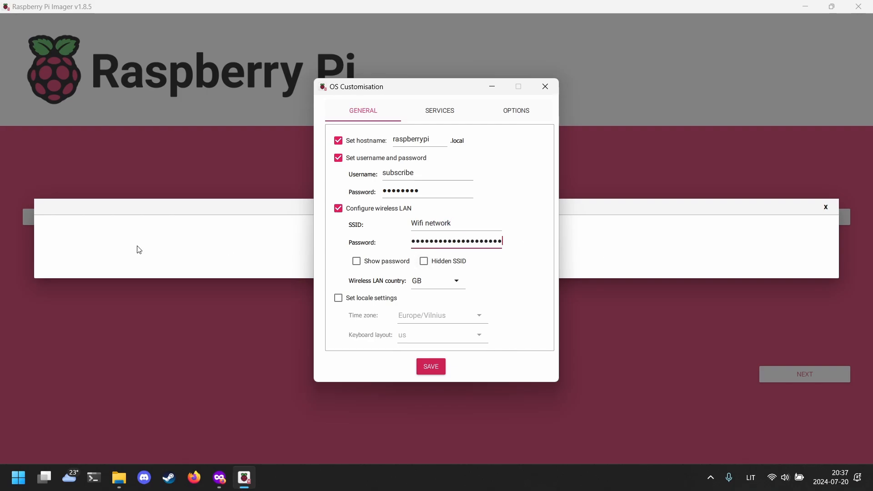
pyautogui.click(372, 265)
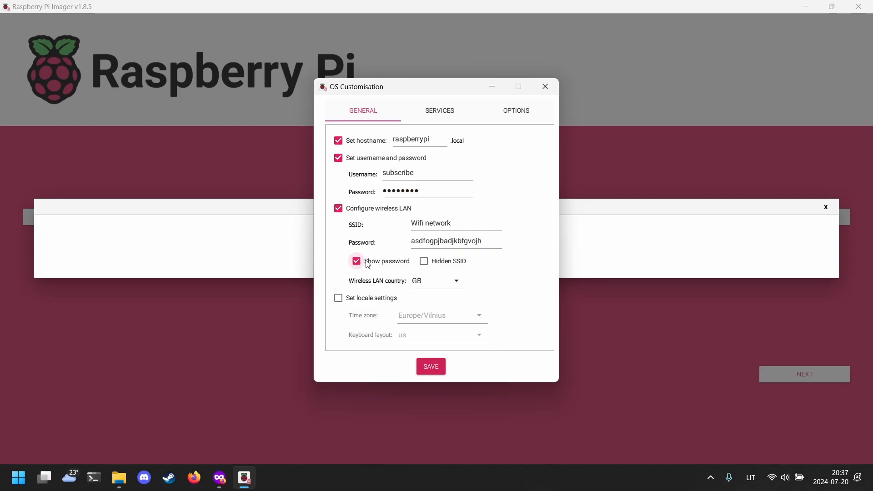
pyautogui.click(372, 265)
# - Review the SERVICES and OPTIONS settings, then save the OS customisation
pyautogui.click(431, 111)
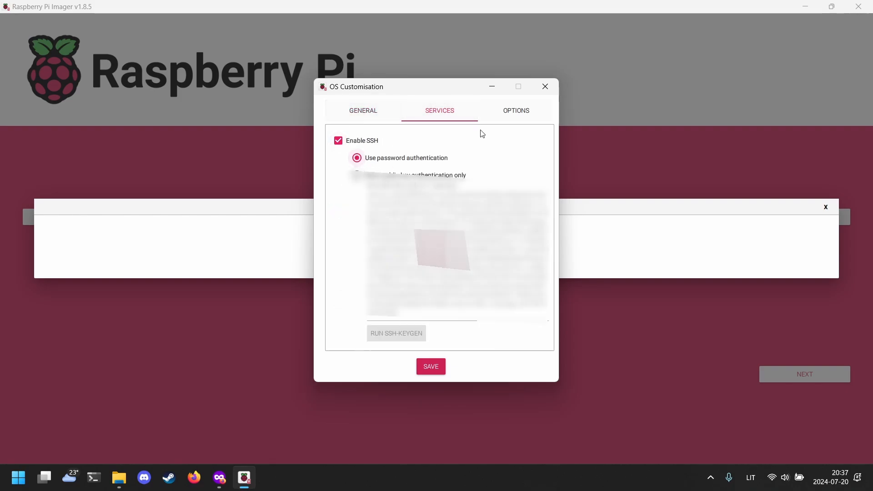
pyautogui.click(498, 109)
pyautogui.click(441, 113)
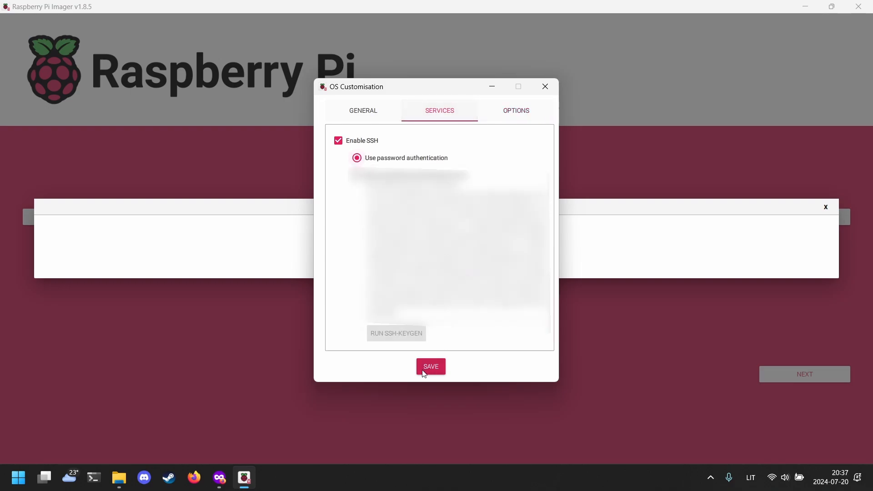
pyautogui.click(431, 367)
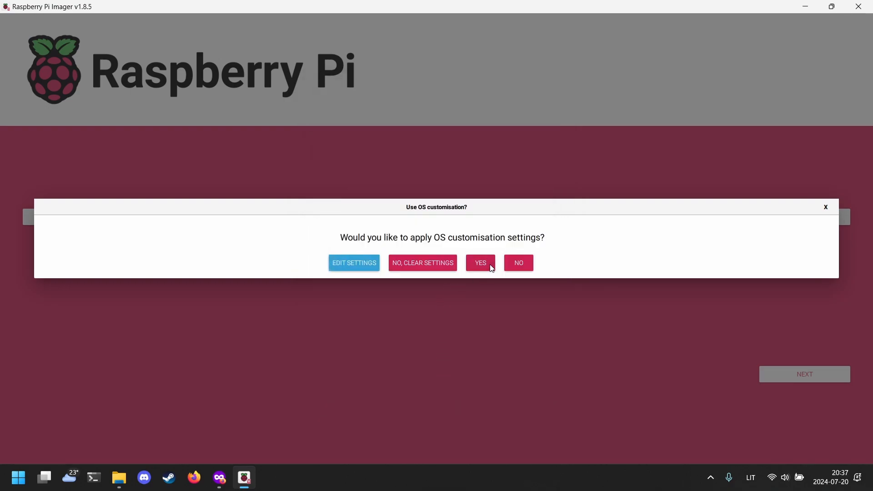
# - Apply the customisation and confirm erasing the USB device to start writing
pyautogui.click(491, 268)
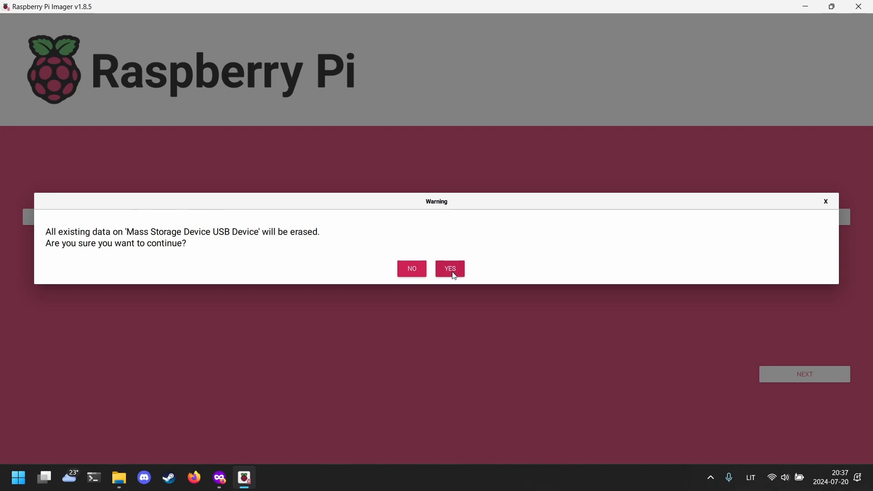
pyautogui.click(453, 273)
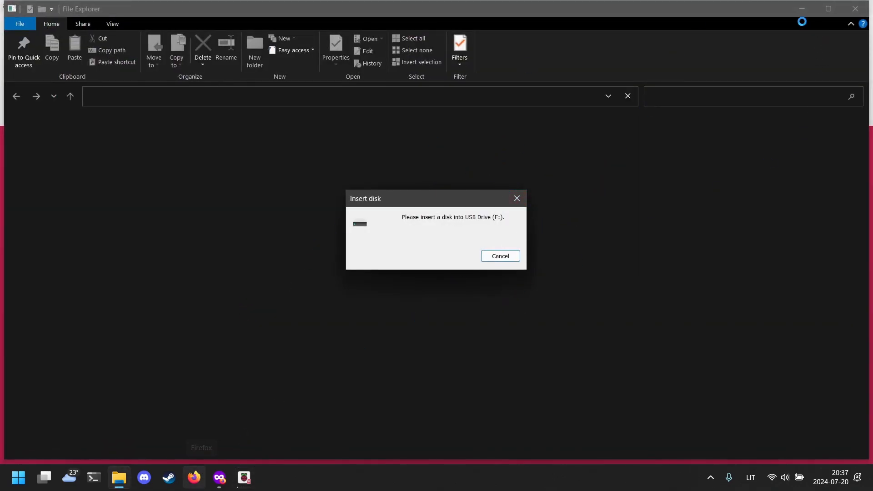
pyautogui.click(244, 477)
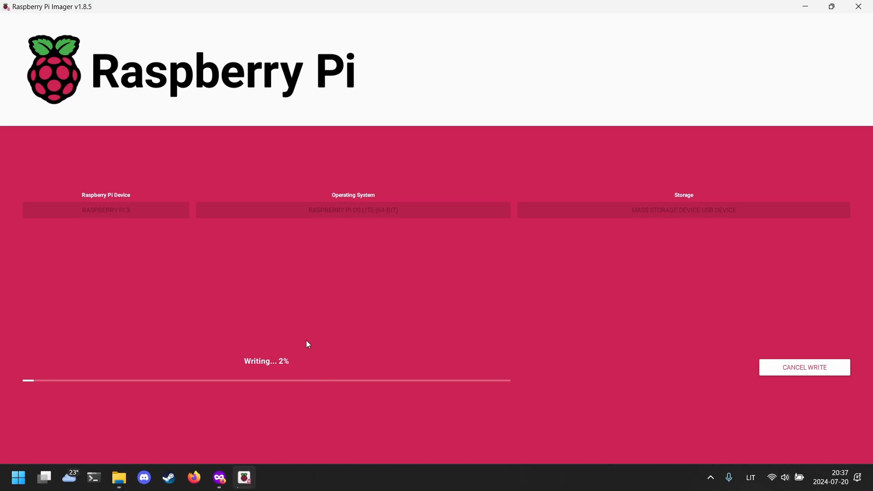